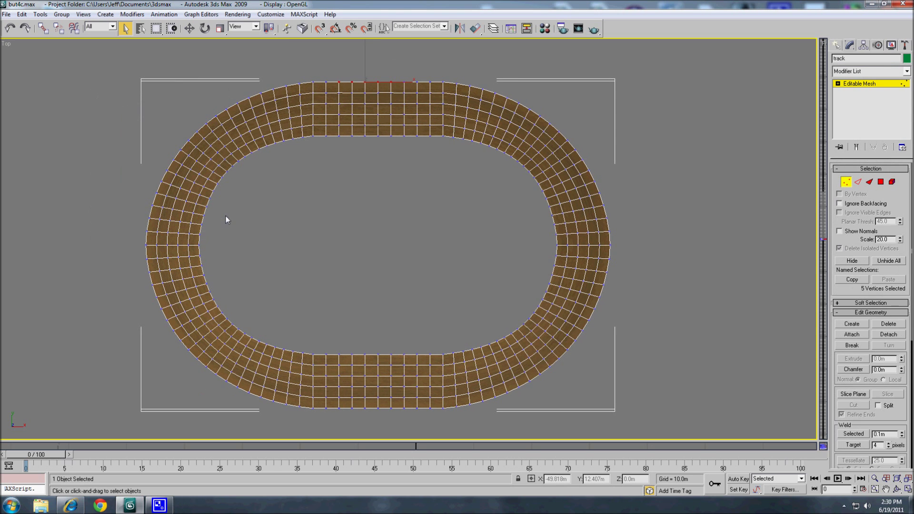
Step: Rectangle-select the 48 inner-row vertices along the track's top straight and maximize the Perspective view
left_click(303, 176)
left_click_drag(283, 87, 461, 136)
left_click_drag(469, 151, 283, 91)
left_click(316, 117)
left_click_drag(448, 128, 293, 91)
left_click_drag(817, 440, 8, 47)
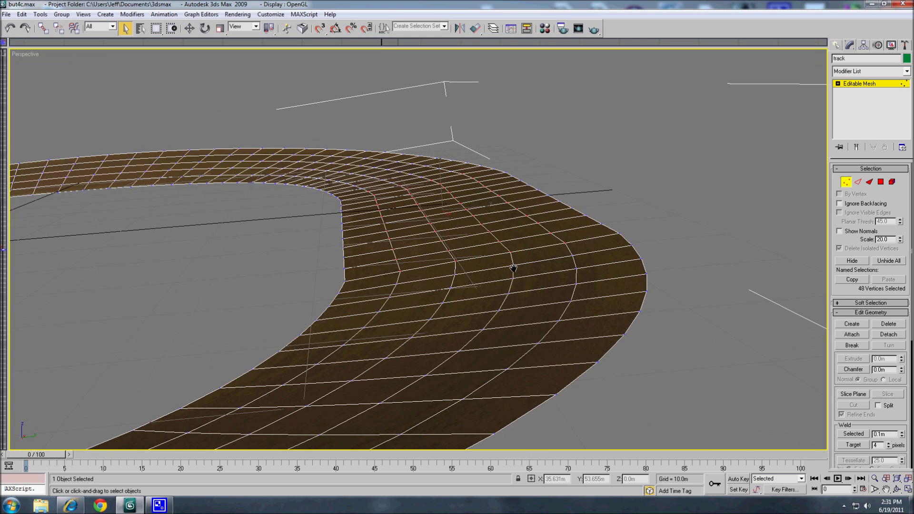
Step: Zoom in and orbit the Perspective view onto the track's curve
scroll(513, 268, "up", 3)
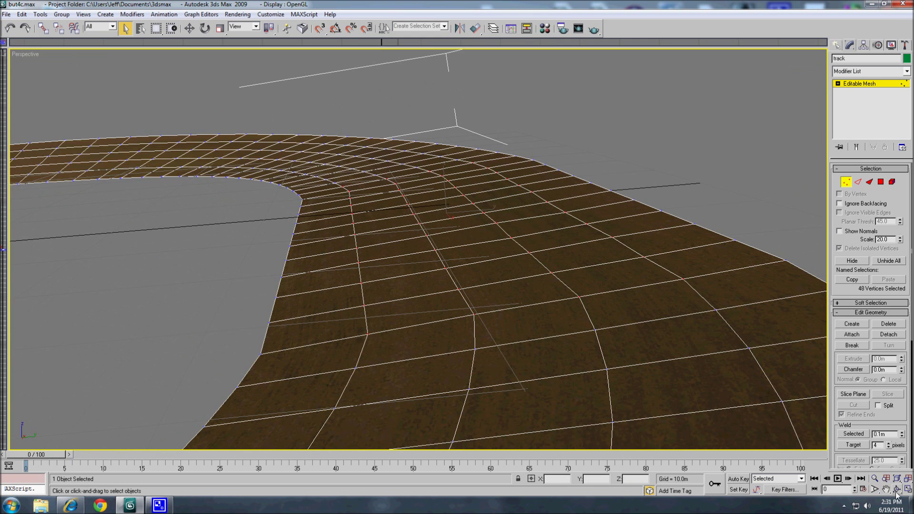
left_click(897, 488)
left_click_drag(477, 283, 483, 280)
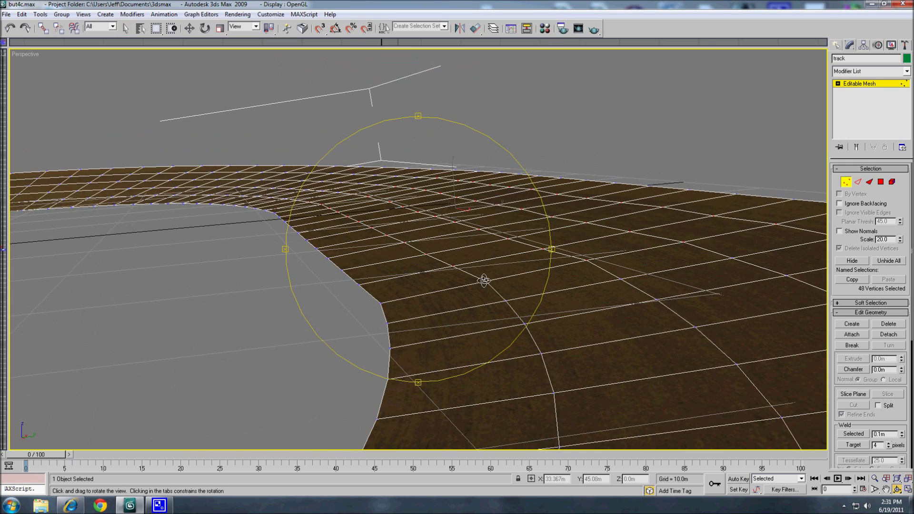
middle_click_drag(636, 176, 513, 208)
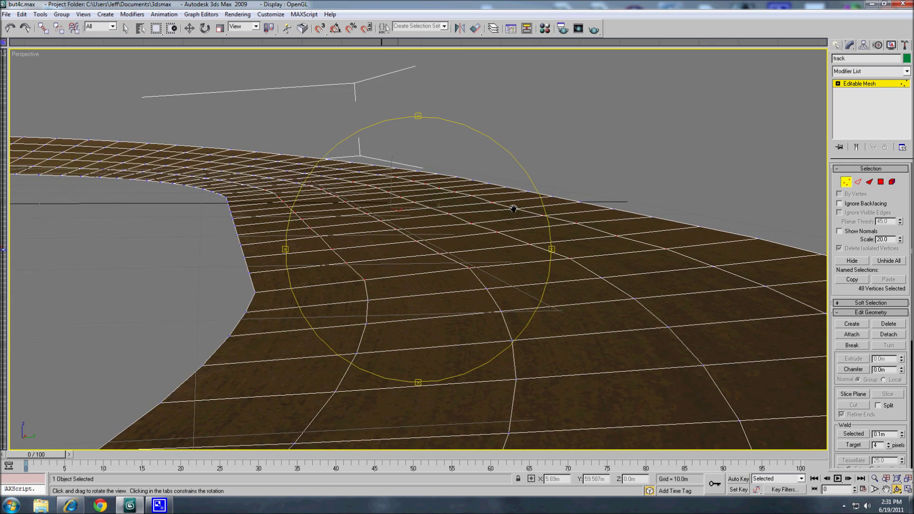
left_click_drag(513, 208, 467, 206)
right_click(466, 206)
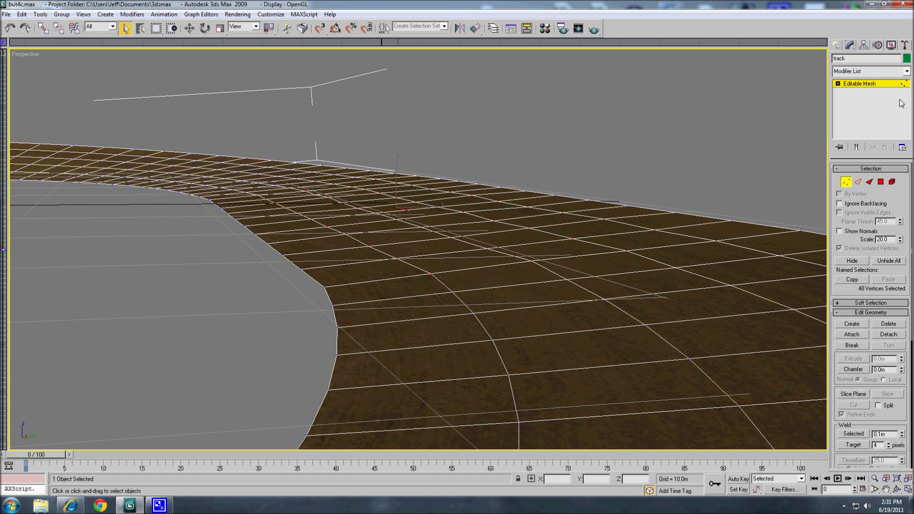
Step: Add a Noise modifier to the track from the Modifier List
left_click(906, 71)
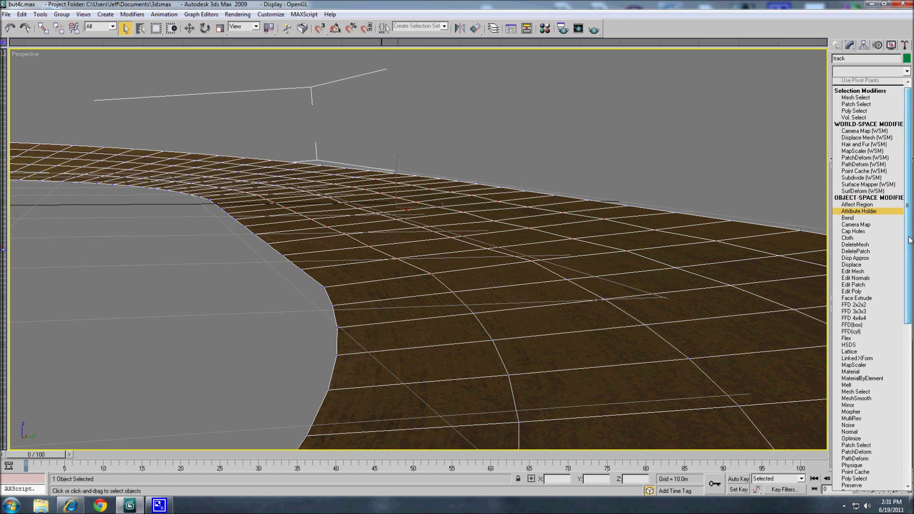
scroll(908, 240, "down", 7)
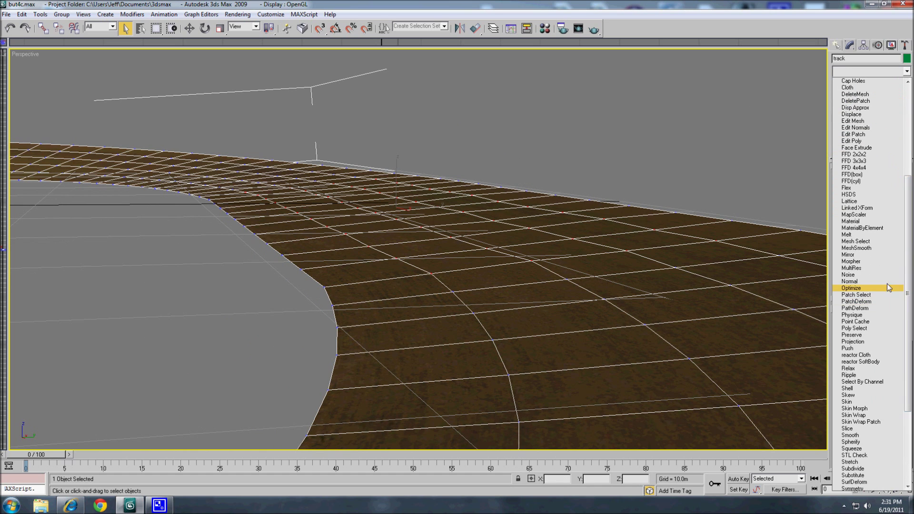
left_click(887, 275)
middle_click_drag(599, 238, 600, 243)
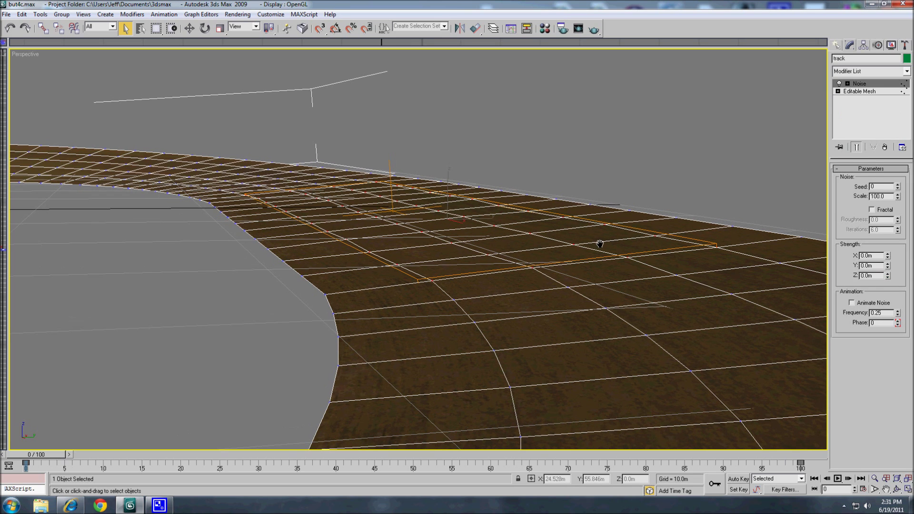
double_click(855, 275)
Step: Set Noise Strength Z to 1.0m and try Scale values 10, 5 and 1
type("1")
key("Return")
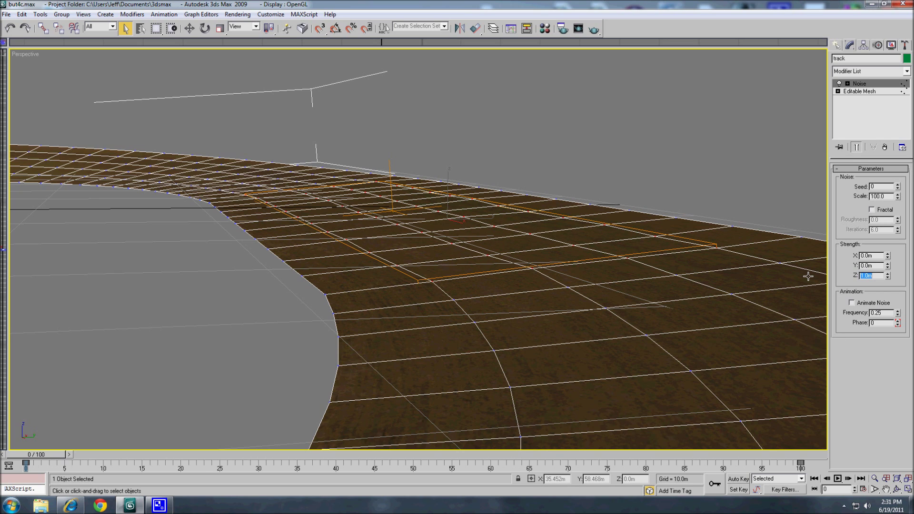
double_click(878, 196)
type("10")
key("Return")
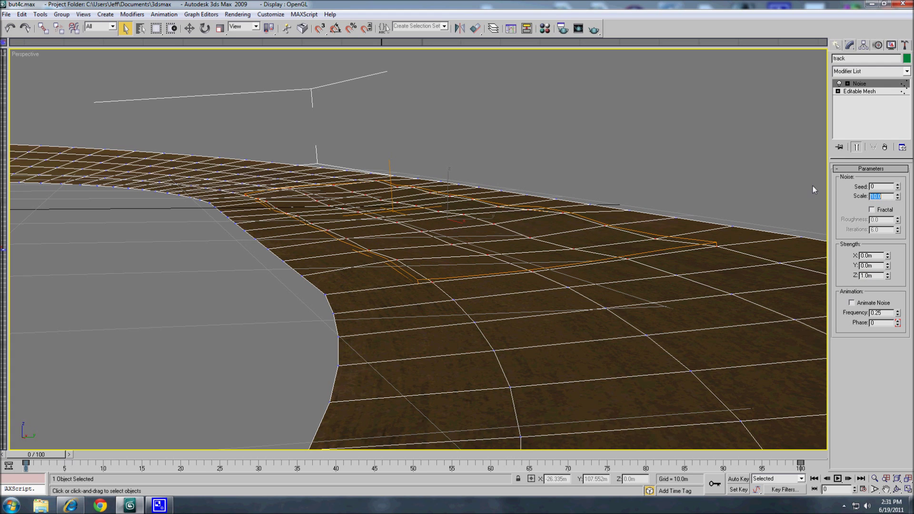
type("5")
key("Return")
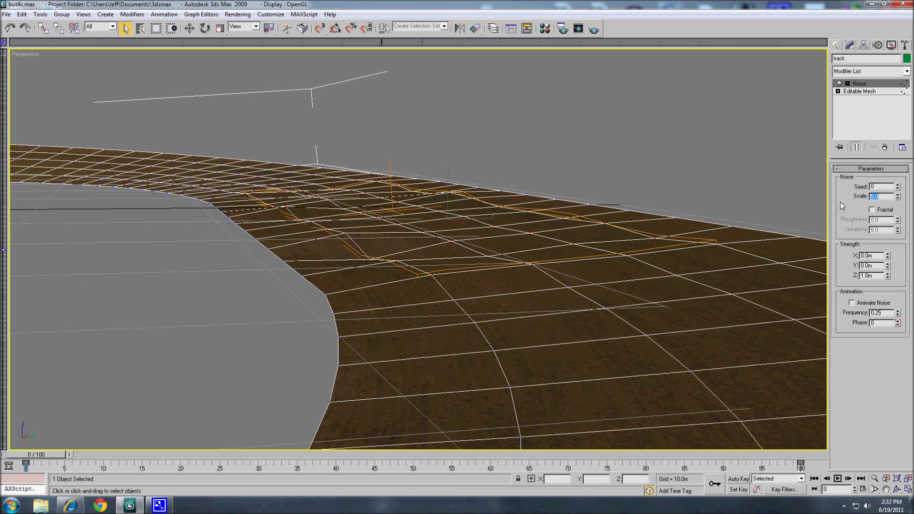
type("1")
key("Return")
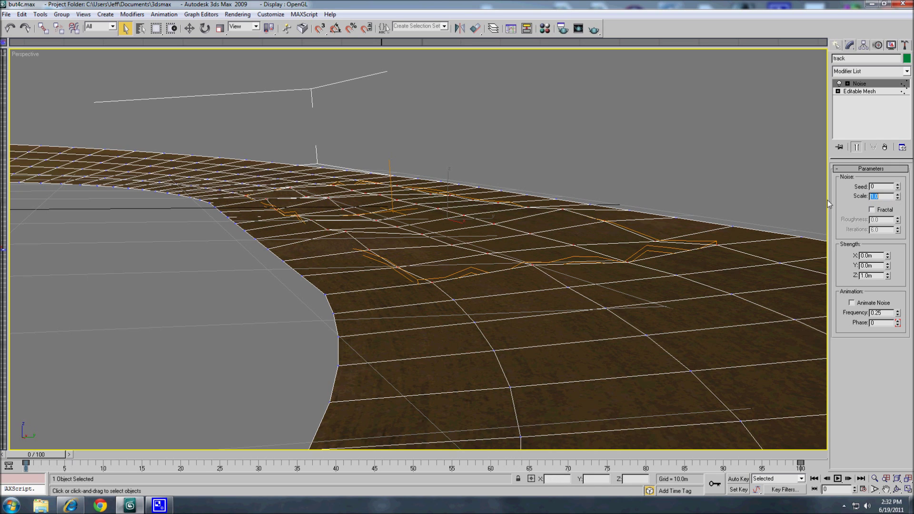
Step: Raise Strength Z to 5.0m and orbit around to inspect the noisy peaks
double_click(872, 275)
type("5")
key("Return")
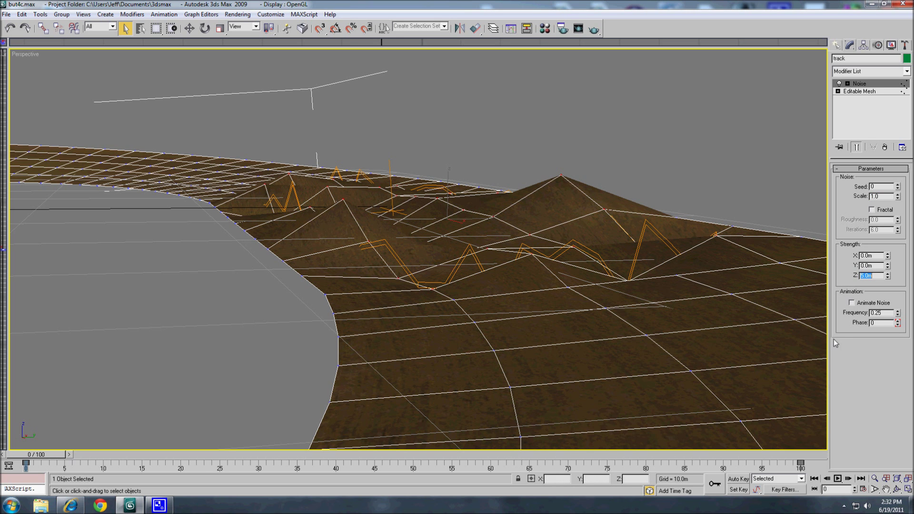
left_click(897, 490)
left_click_drag(457, 288, 612, 292)
middle_click_drag(612, 292, 572, 285)
left_click_drag(571, 284, 822, 209)
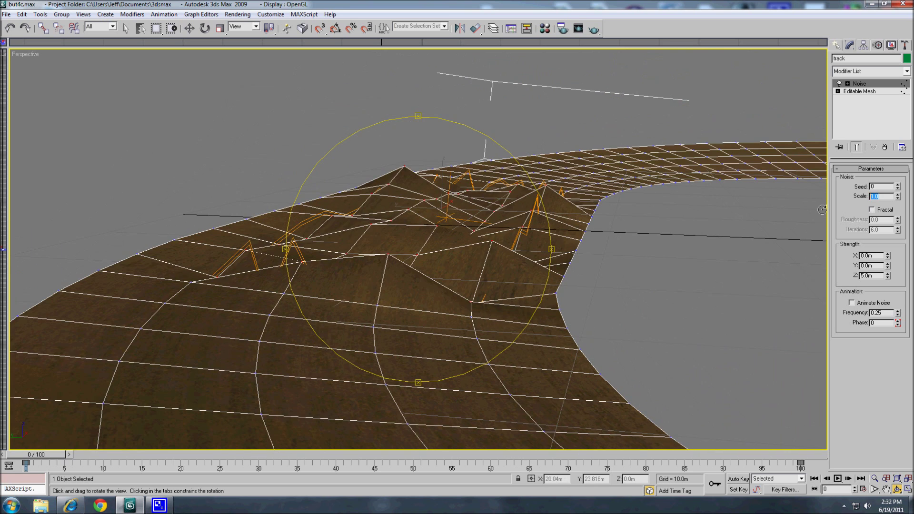
Step: Try Scale 5, 6, 8, settle on Scale 10, and set Strength Z to 0.5m
type("5")
key("Return")
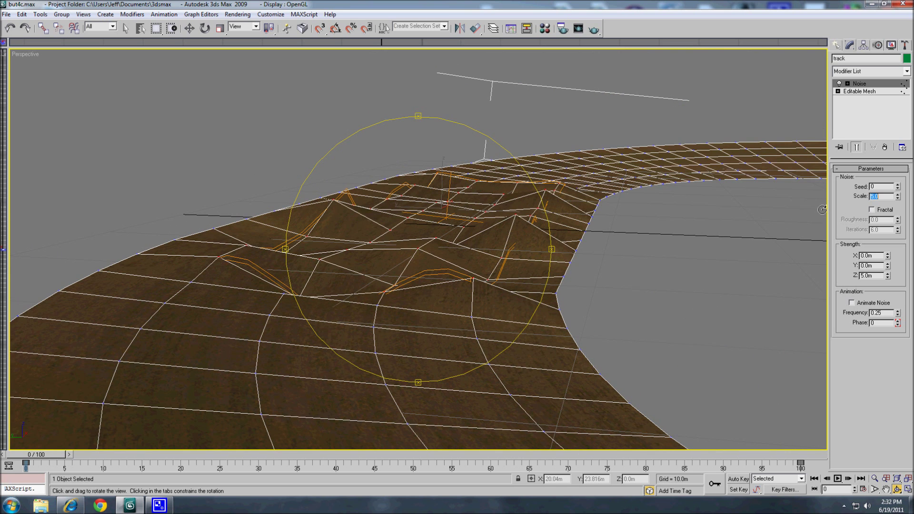
type("6")
key("Return")
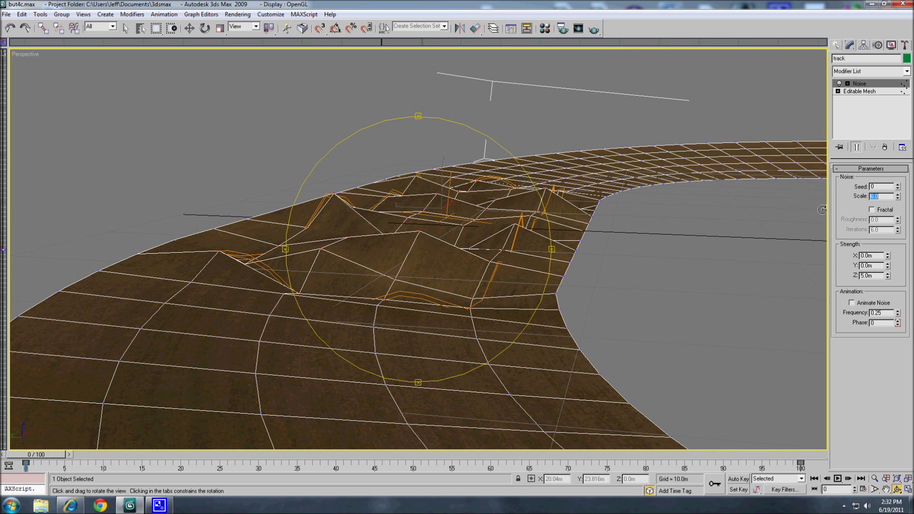
type("8")
key("Return")
type("10")
key("Return")
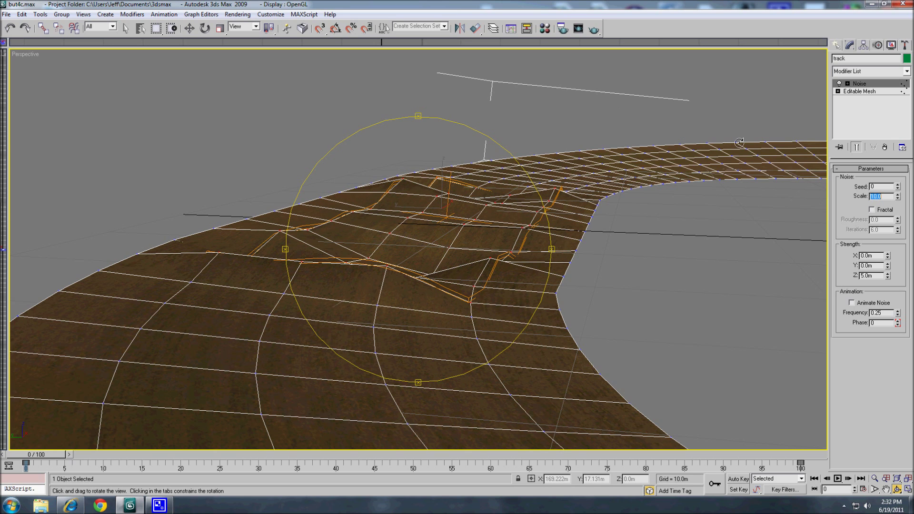
key("Tab")
key("Tab")
key("Tab")
type("0.5")
key("Return")
Step: View the track nearly edge-on and set the Noise Scale to 5.0
middle_click_drag(502, 263, 482, 263)
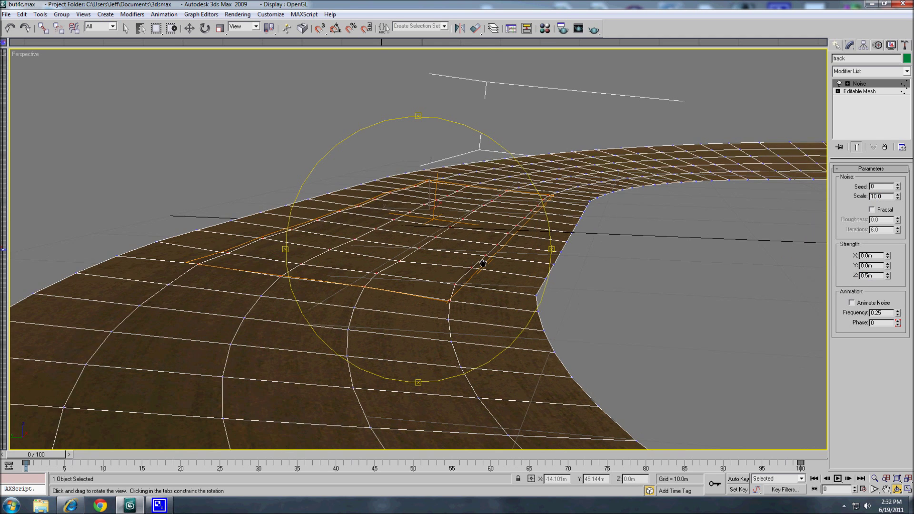
left_click_drag(482, 263, 475, 218)
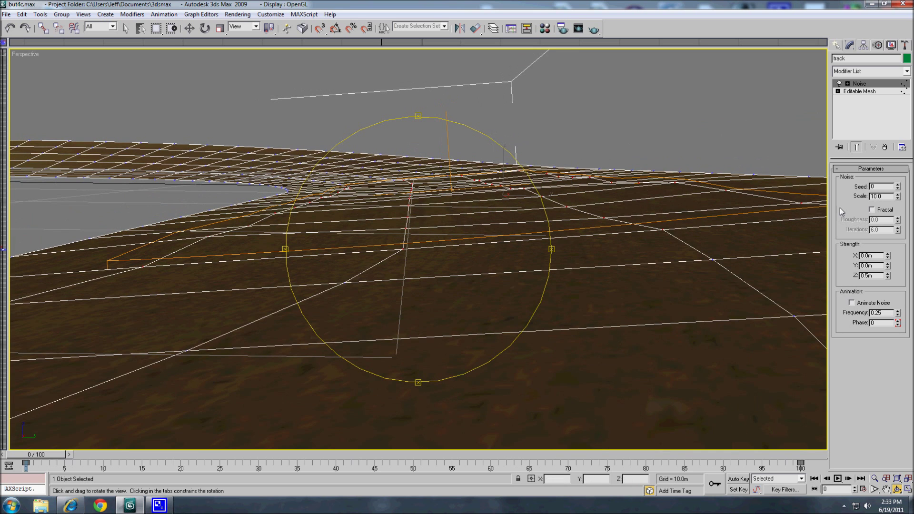
double_click(882, 197)
type("5")
key("Return")
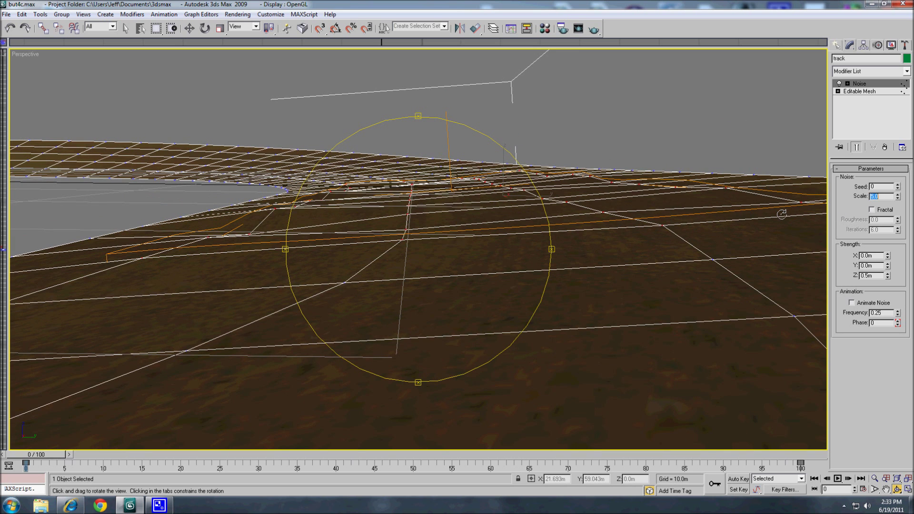
Step: Set Strength Z to 0.2m and orbit to check the flattened bumps
double_click(871, 276)
key("BackSpace")
type("0.2")
key("Return")
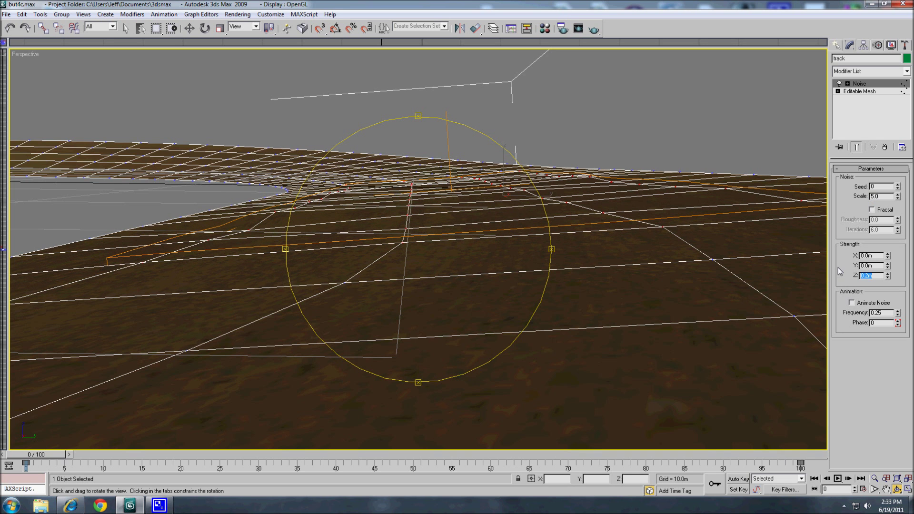
left_click_drag(531, 212, 704, 235)
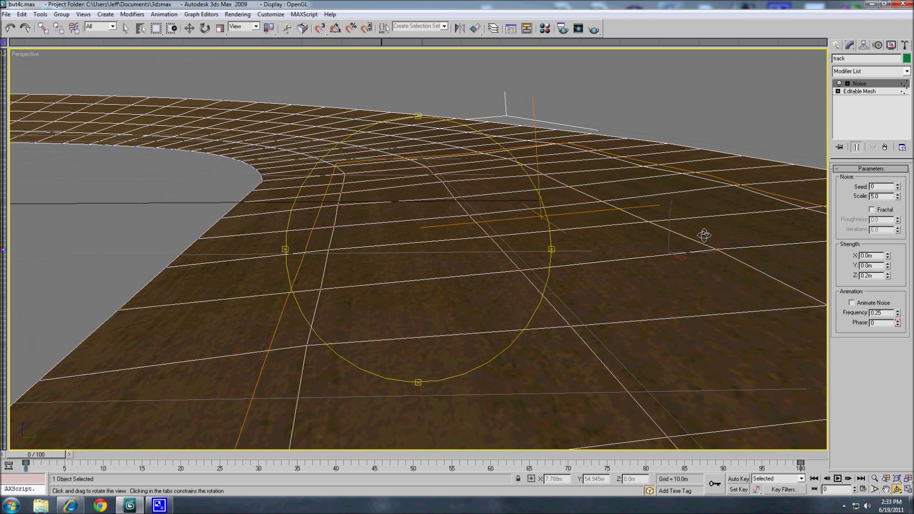
double_click(870, 275)
Step: Set Noise Strength Z to 1.0m and Scale to 0.1
type("1")
key("Return")
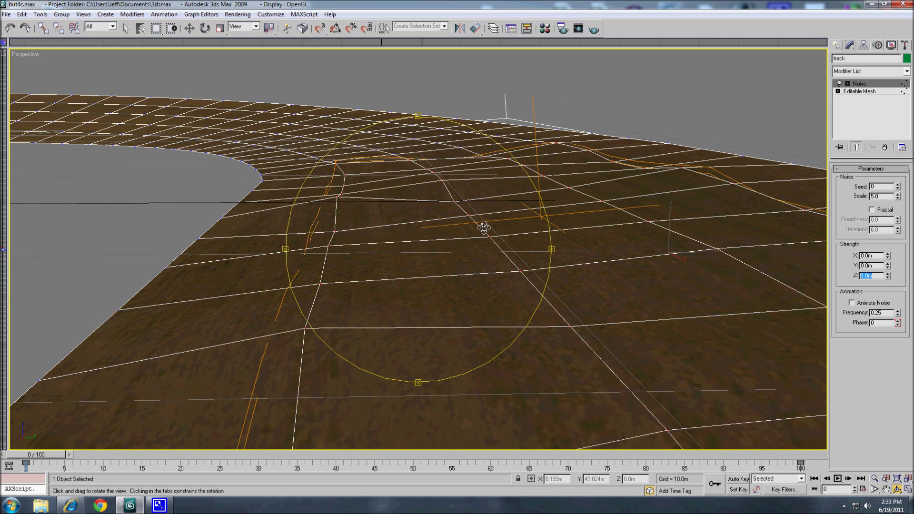
left_click_drag(484, 227, 406, 253)
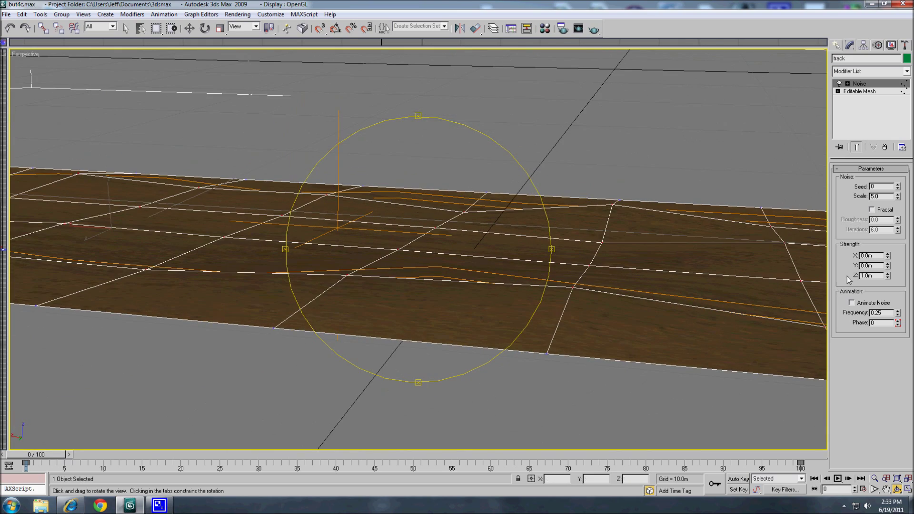
left_click_drag(872, 273, 854, 275)
double_click(875, 196)
type("1")
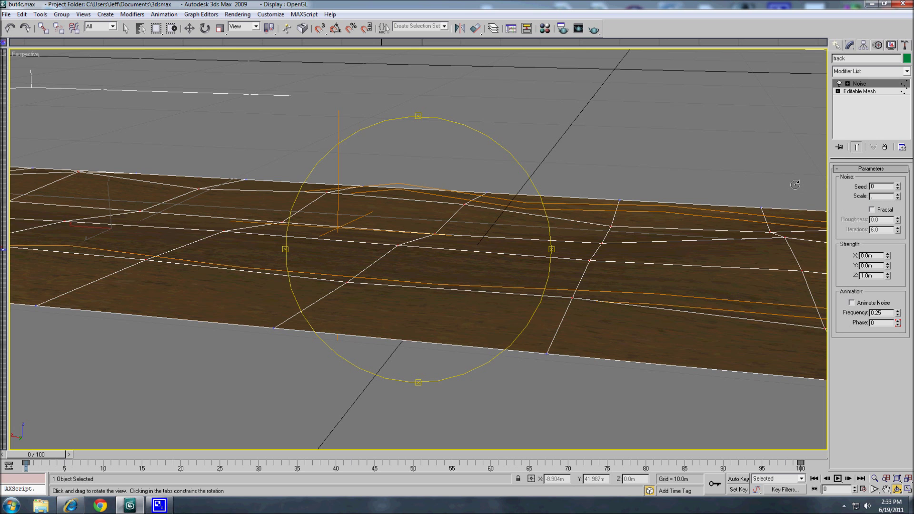
key("Return")
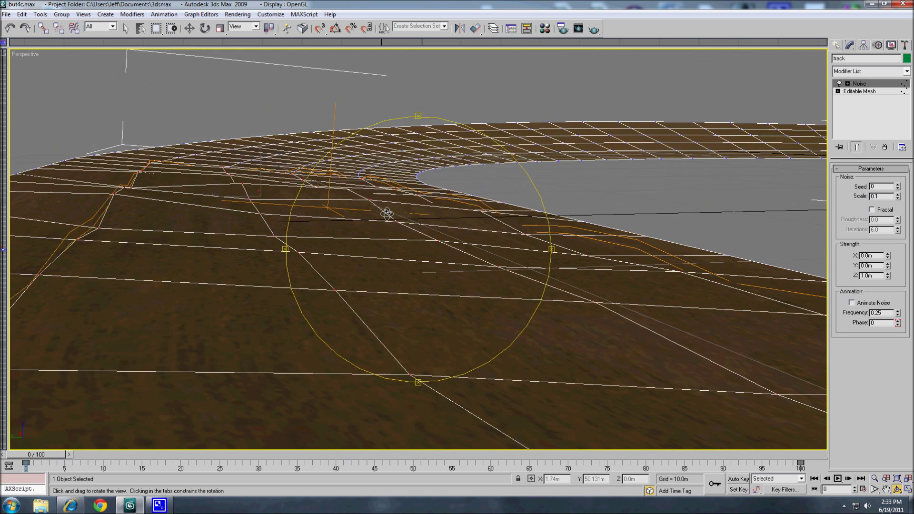
left_click_drag(387, 213, 361, 221)
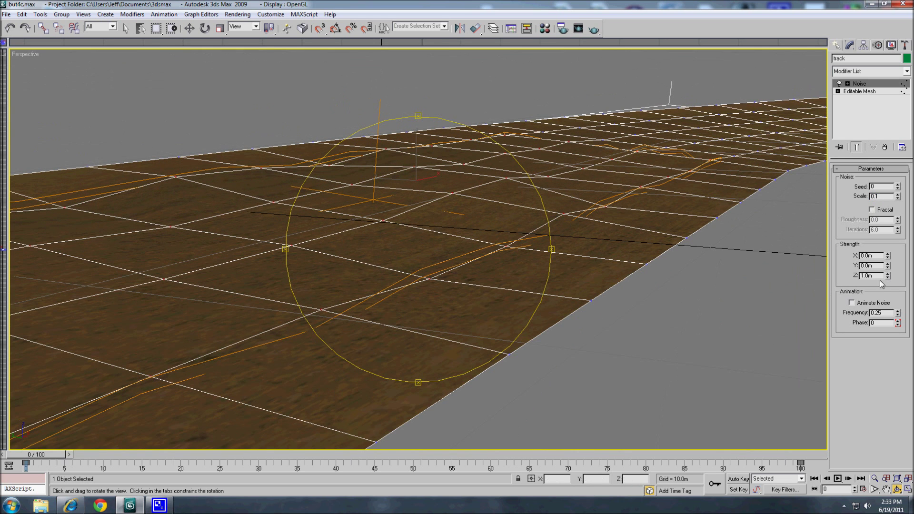
Step: Try Strength Z 10m to inspect the exaggerated hills, then lower it to 0.5m
double_click(871, 275)
type("10")
key("Return")
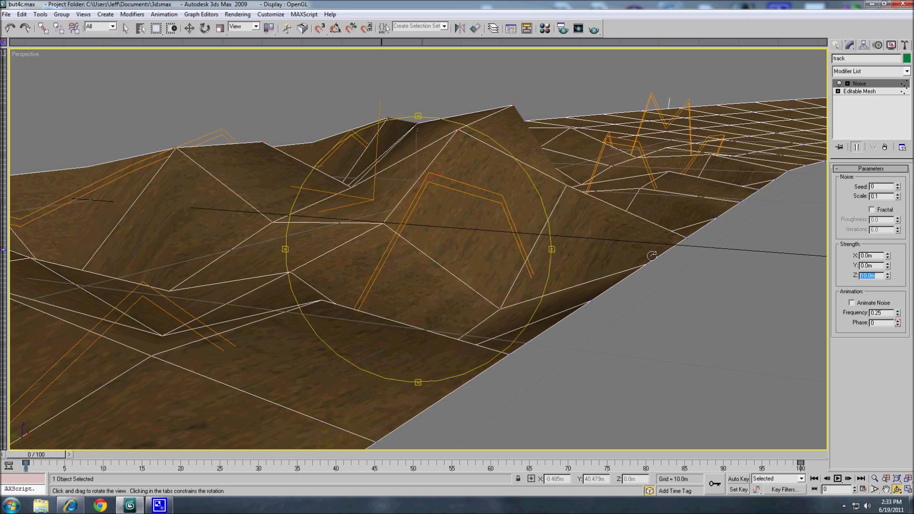
left_click_drag(651, 255, 490, 249)
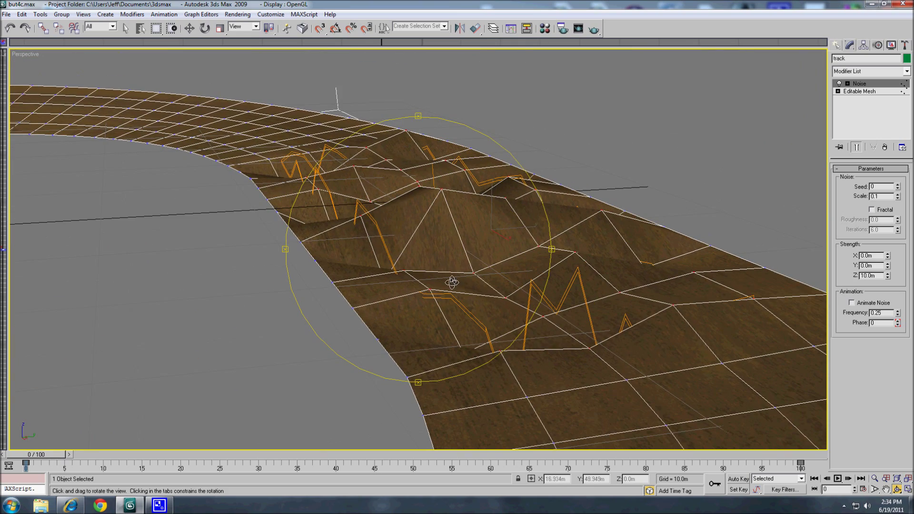
left_click_drag(880, 196, 850, 196)
double_click(871, 275)
type("5")
key("Return")
Step: Orbit and pan around the track's curve to inspect the current bumps
middle_click_drag(591, 259, 581, 254)
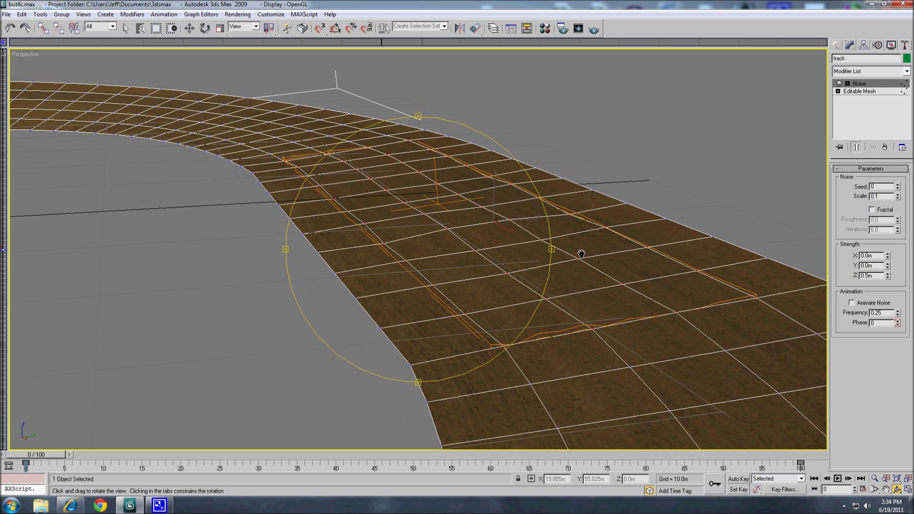
right_click(860, 85)
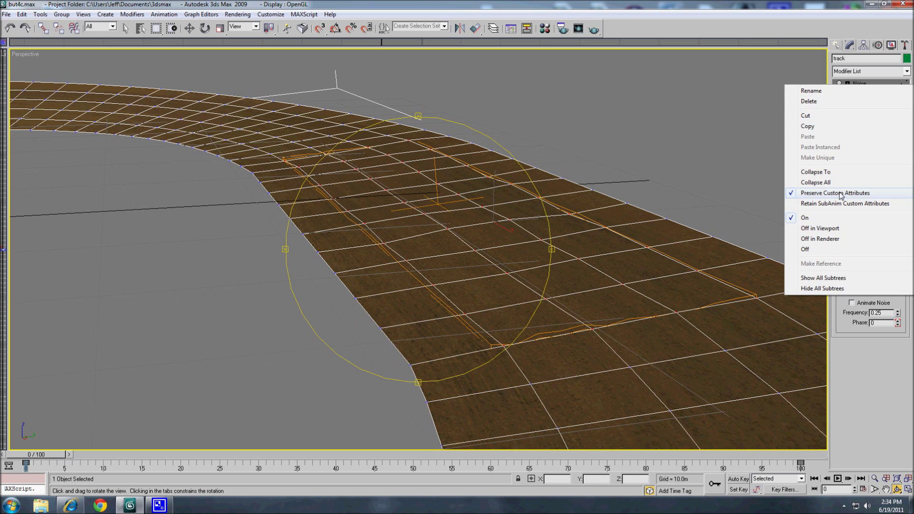
left_click(699, 62)
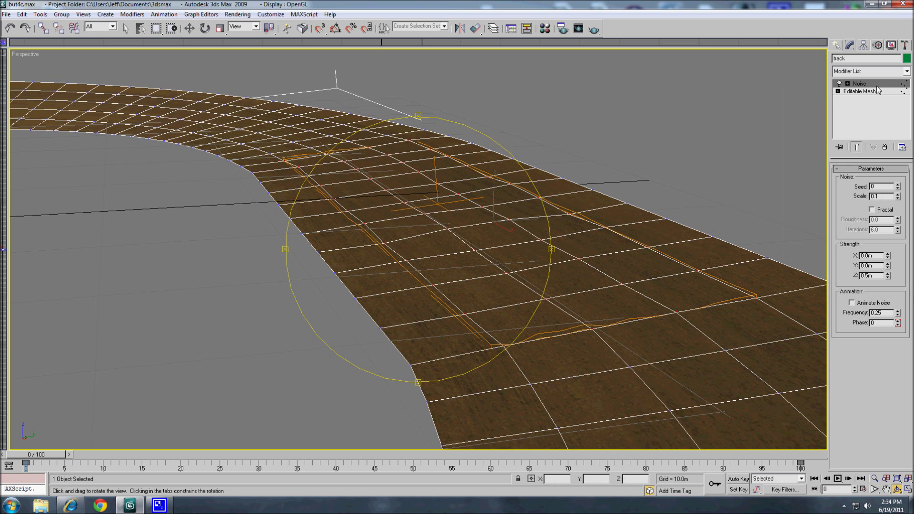
left_click_drag(493, 290, 435, 262)
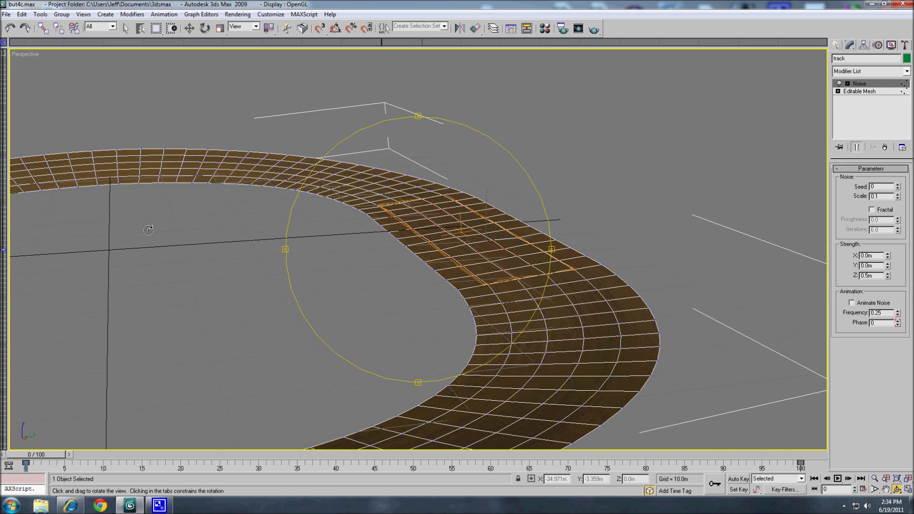
left_click_drag(148, 230, 285, 209)
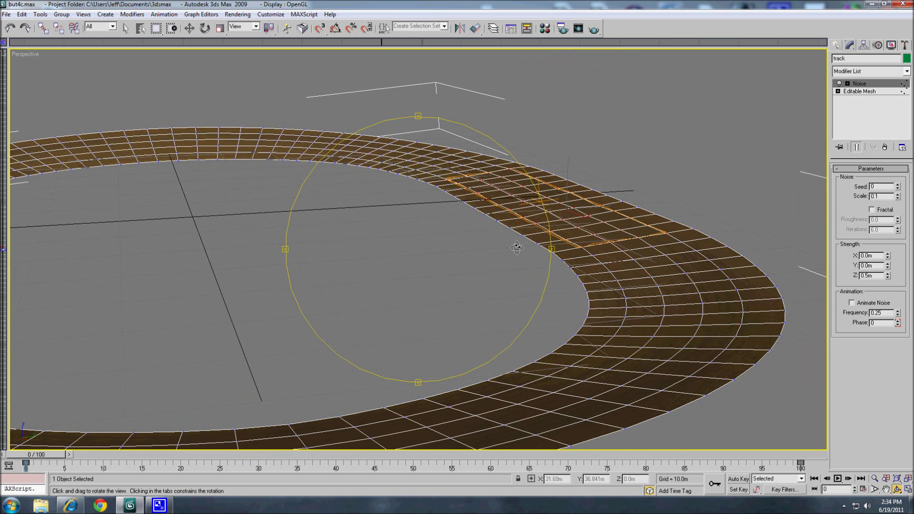
middle_click_drag(453, 190, 291, 260)
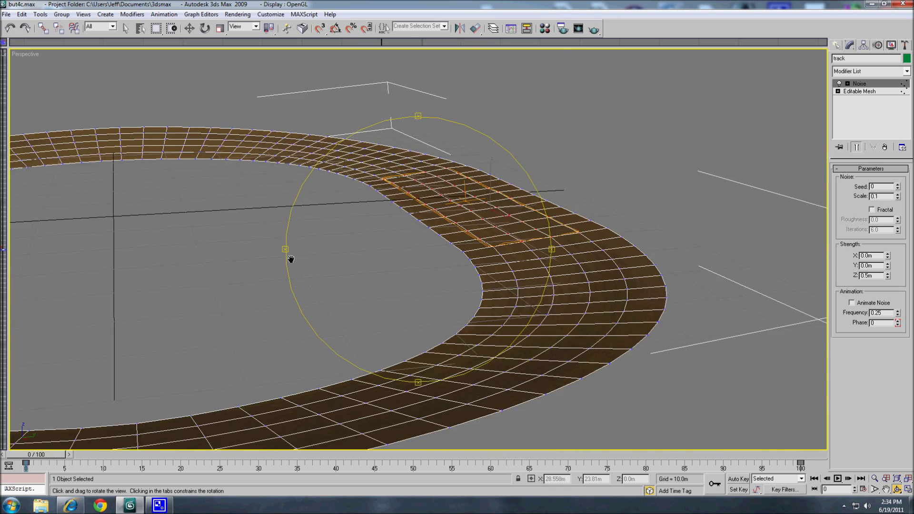
left_click_drag(291, 259, 294, 292)
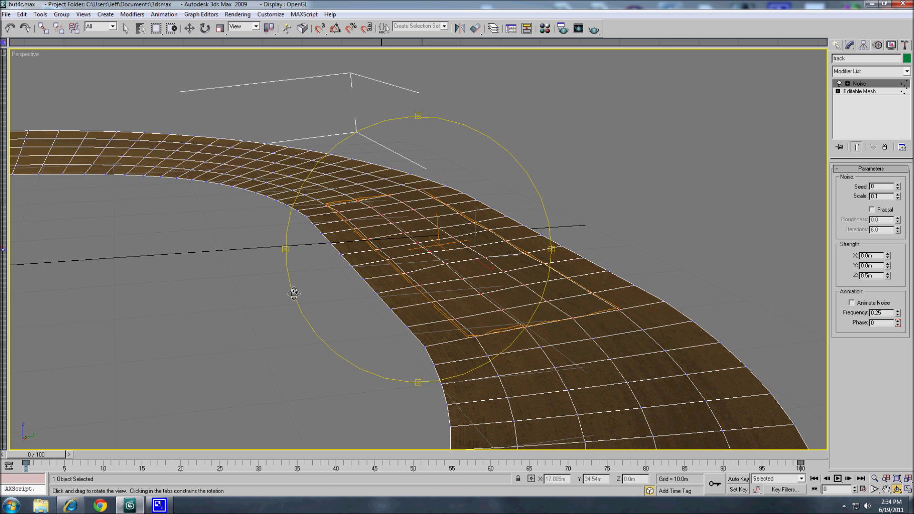
left_click_drag(294, 293, 437, 322)
Step: Set Noise Strength Z to 0.8m and Scale to 1.0
double_click(871, 275)
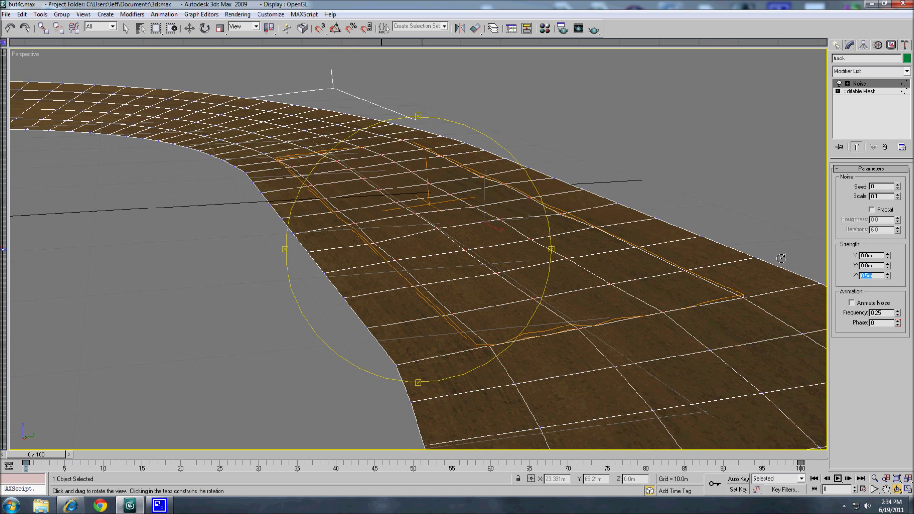
key("BackSpace")
key("Return")
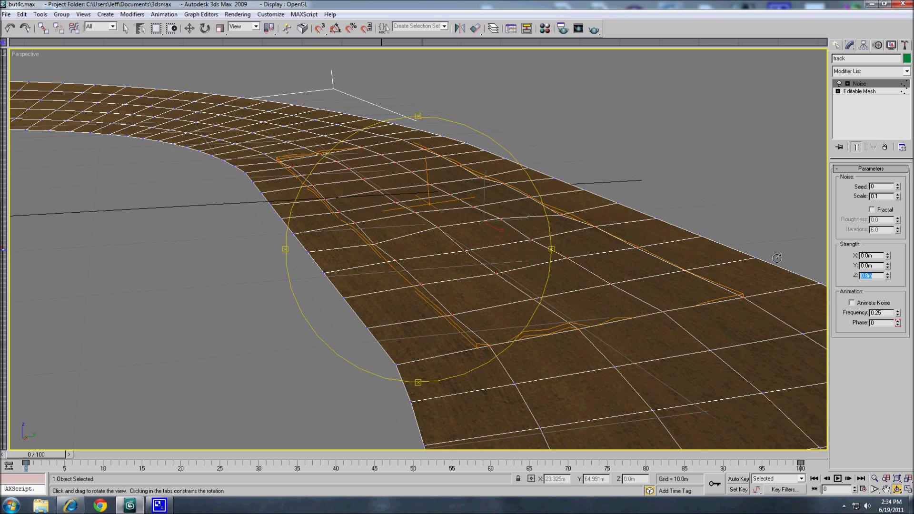
double_click(874, 196)
type("1")
key("Return")
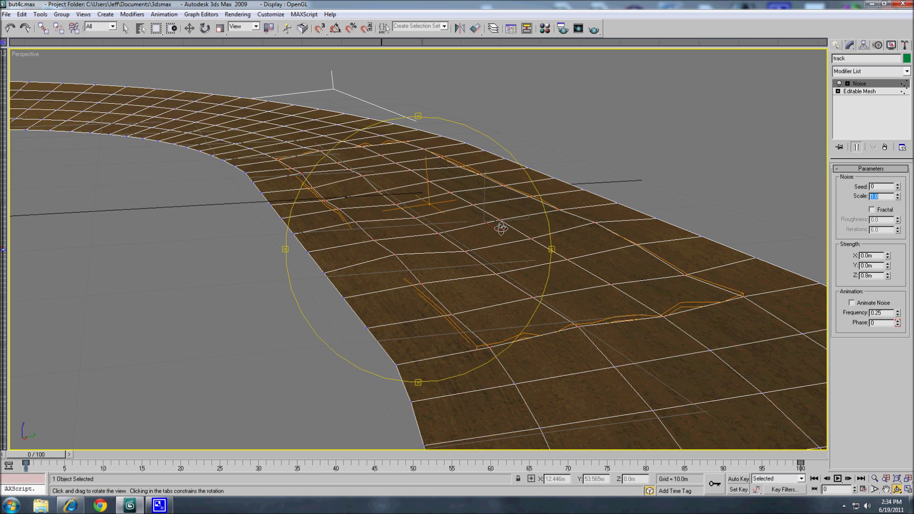
left_click_drag(400, 267, 394, 259)
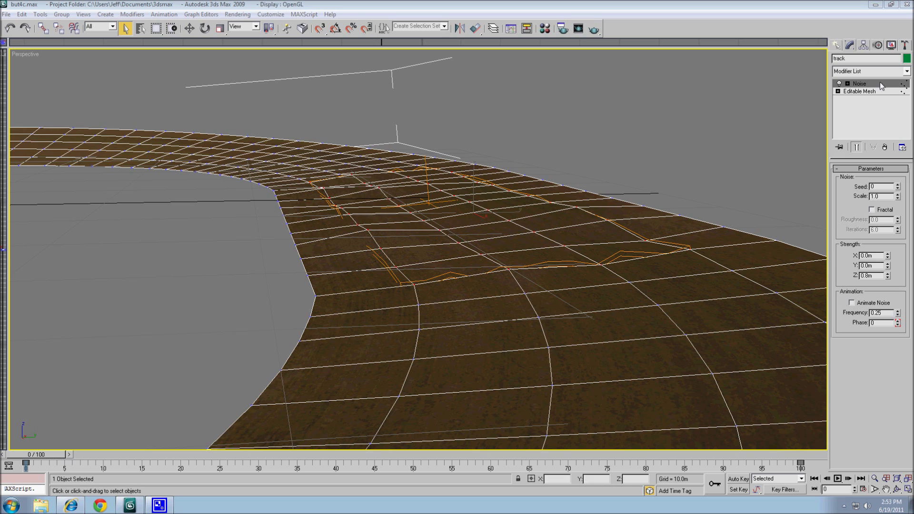
Step: Try collapsing Noise into the mesh, undo it, then delete the Noise modifier
right_click(864, 83)
left_click(814, 169)
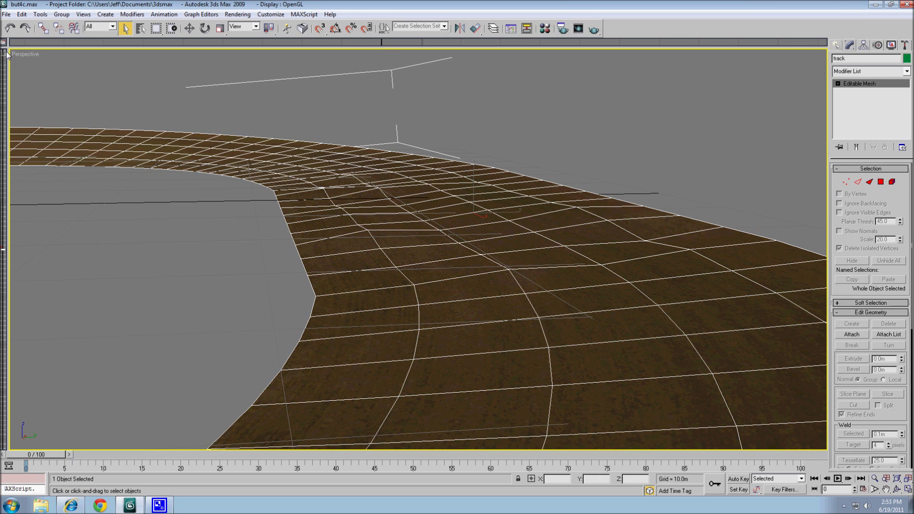
key("ctrl+z")
right_click(859, 83)
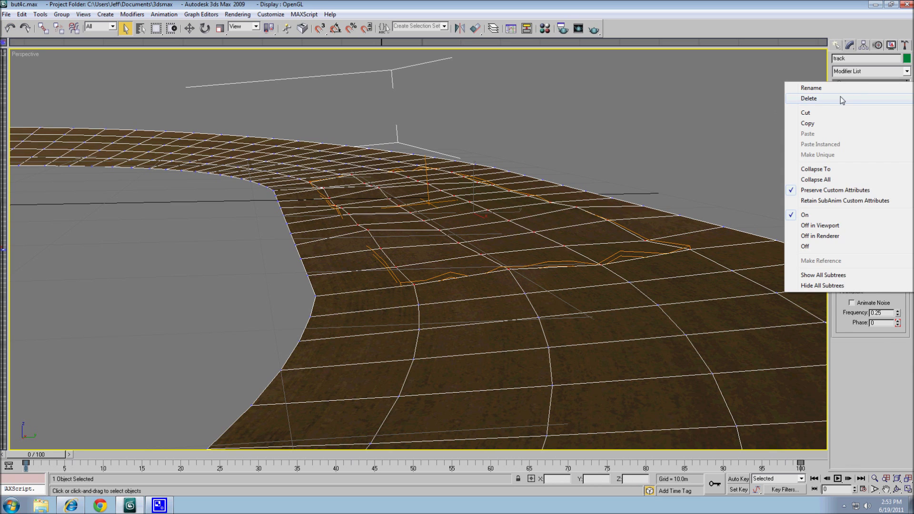
left_click(841, 96)
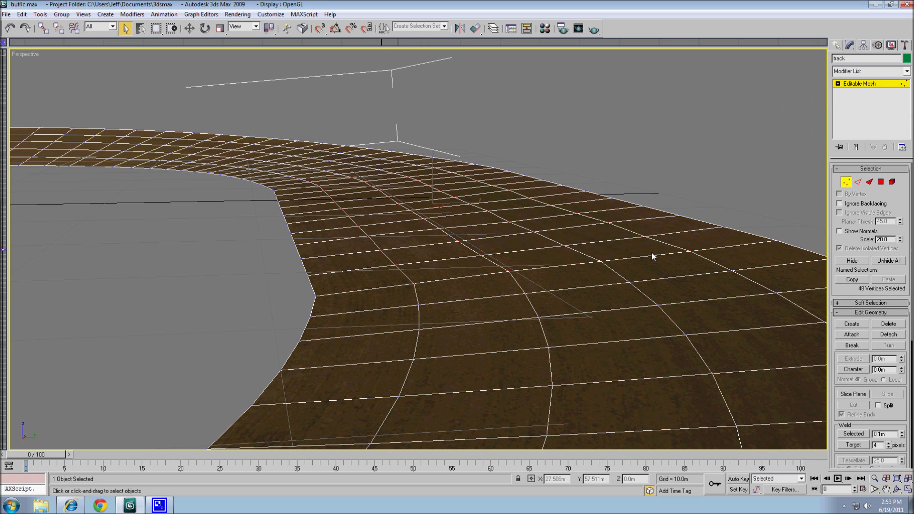
middle_click_drag(652, 257, 531, 294, "alt")
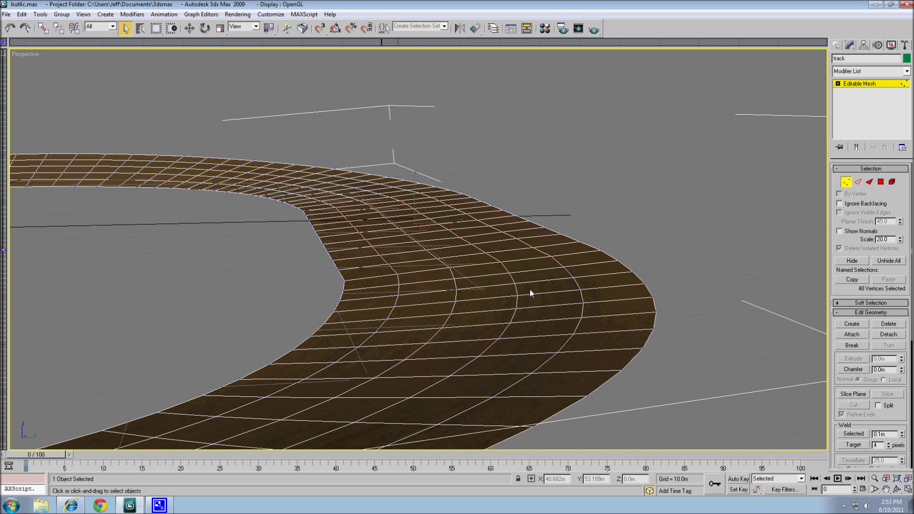